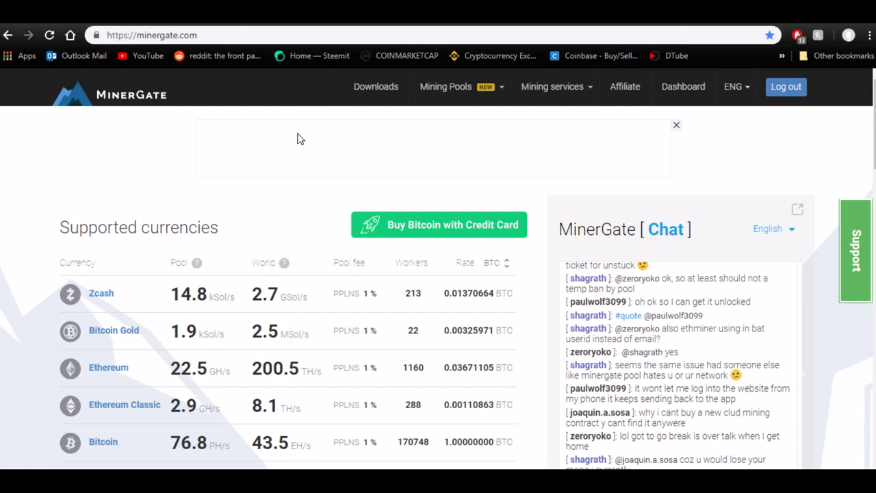
- Switch to the MinerGate xFast Miner, return to its sign-in screen and sign back in with the prefilled account e-mail
mouse_move(435, 83)
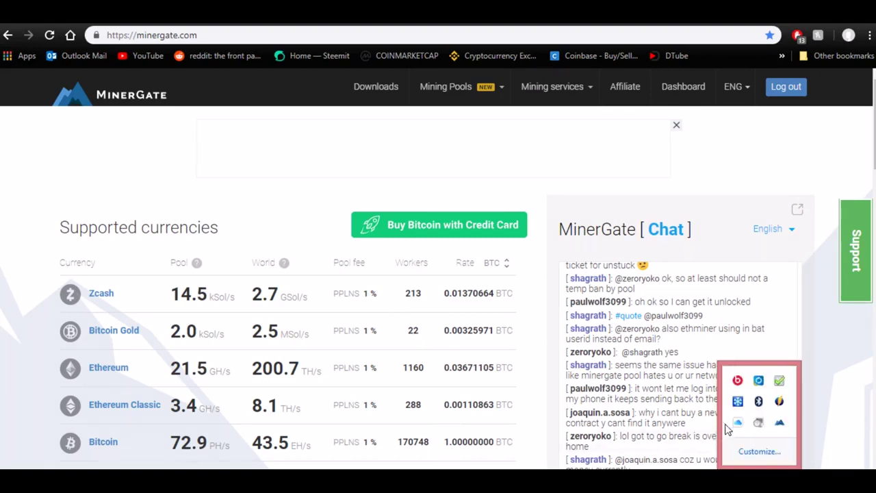
click(783, 423)
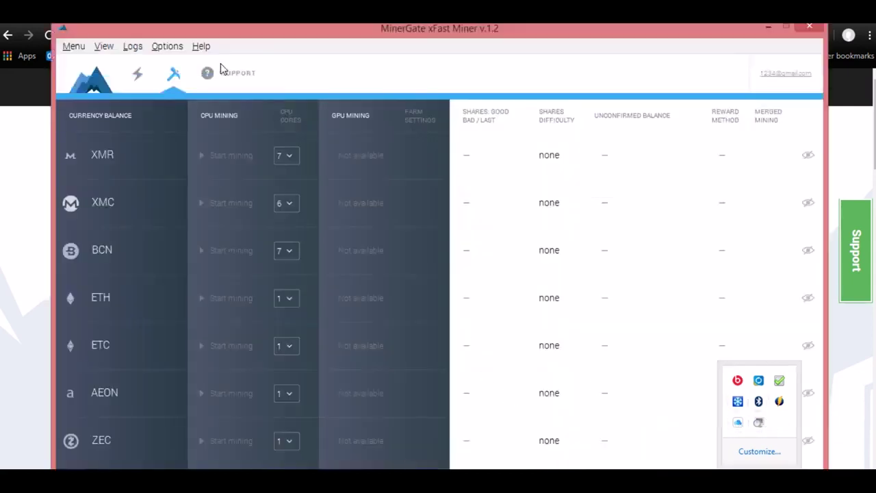
click(75, 48)
click(82, 87)
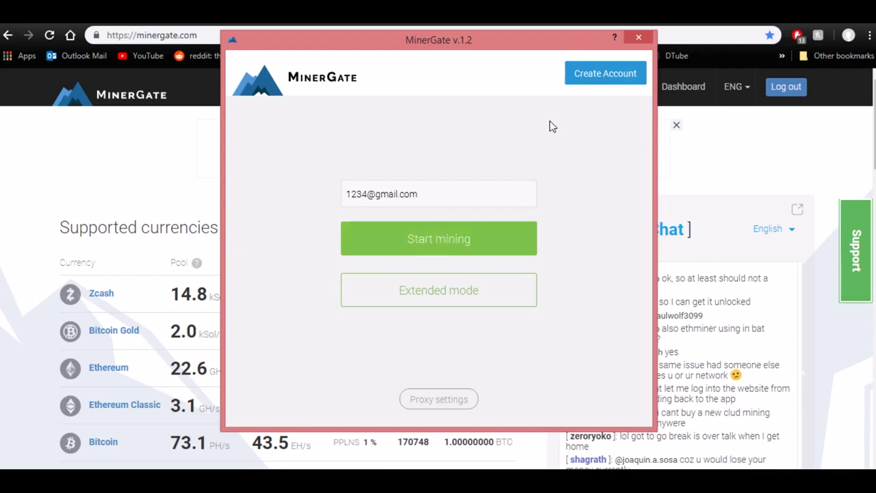
click(458, 234)
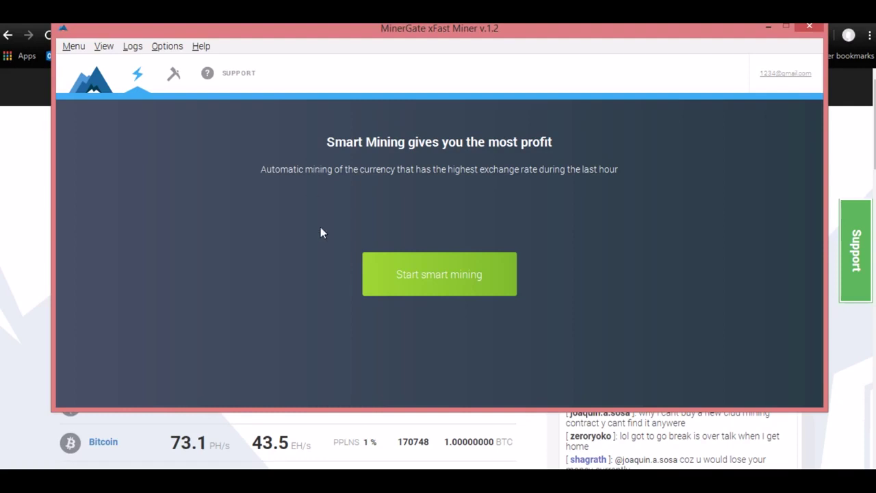
- Set XMR to 7 CPU cores in the miner's currency list, and briefly run and pause its CPU mining
click(174, 76)
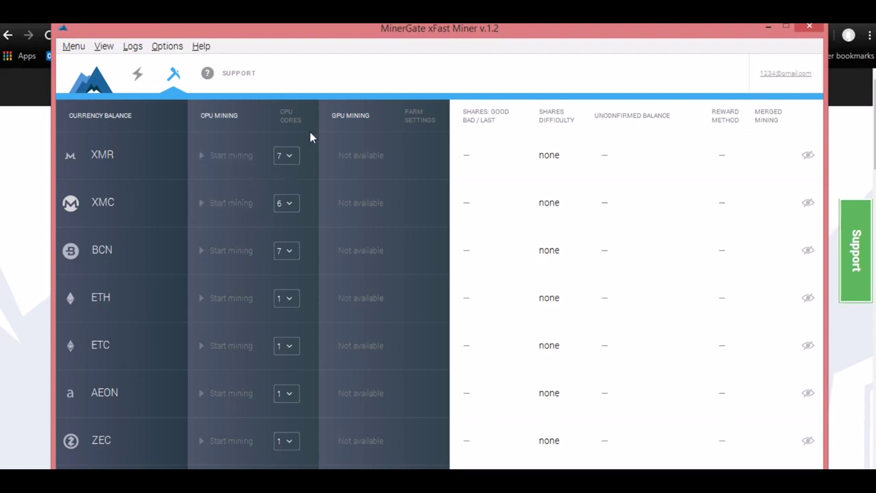
click(290, 156)
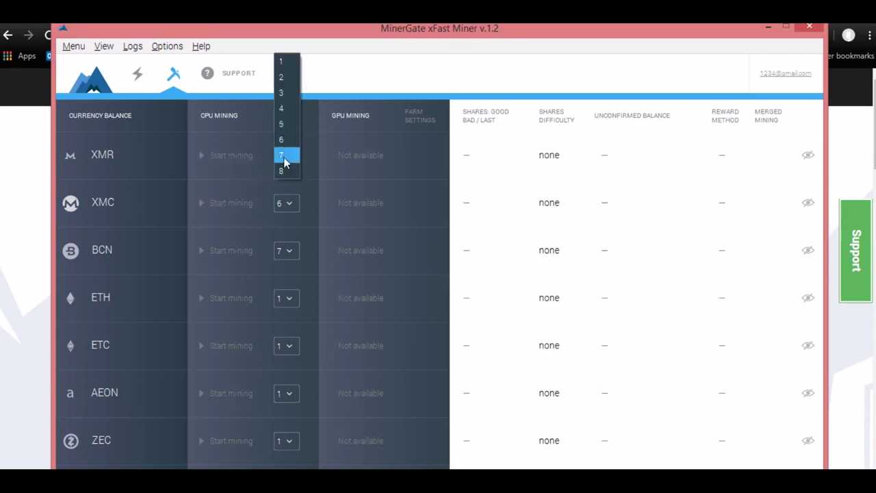
click(282, 157)
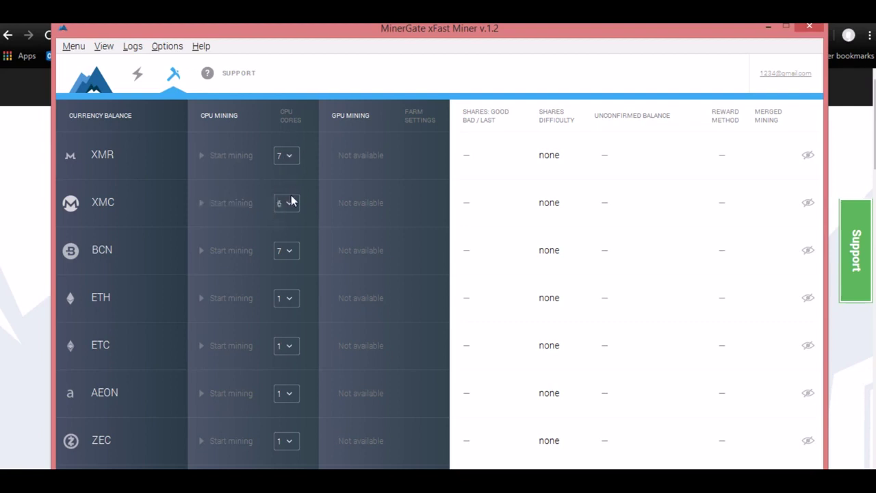
click(245, 156)
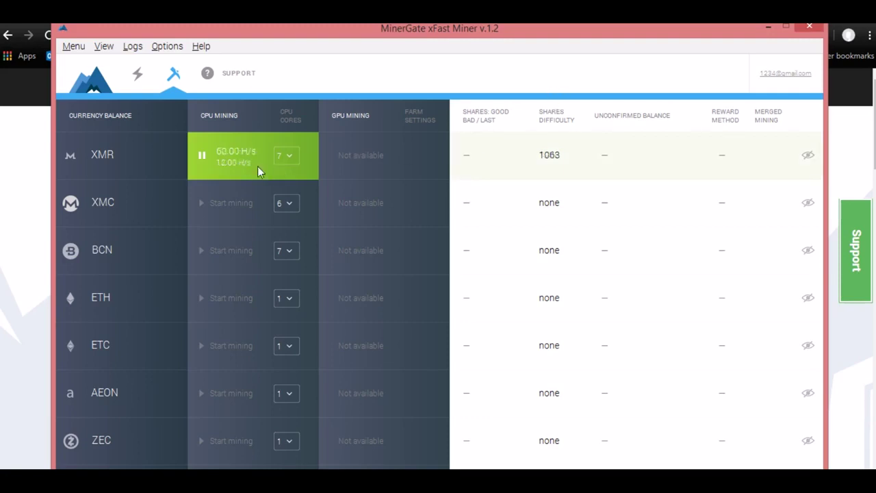
click(203, 155)
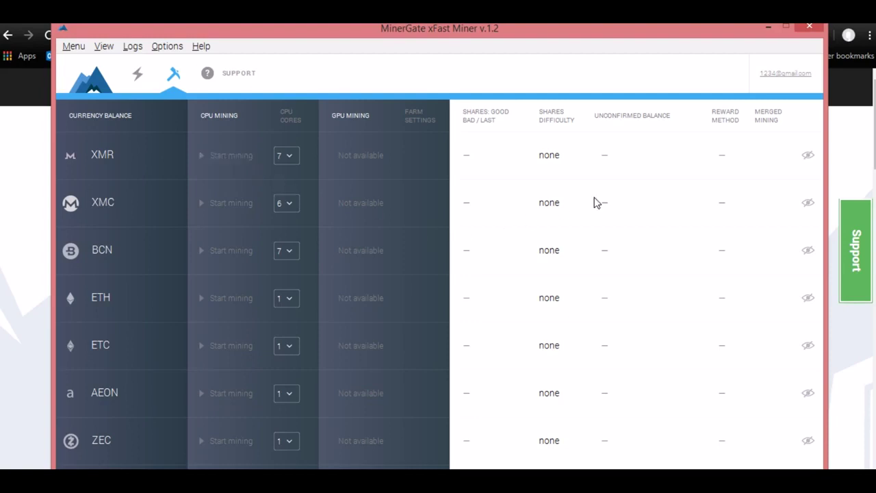
- Open the MinerGate website's account dashboard in the browser and check the total mined amount in the account status
click(846, 133)
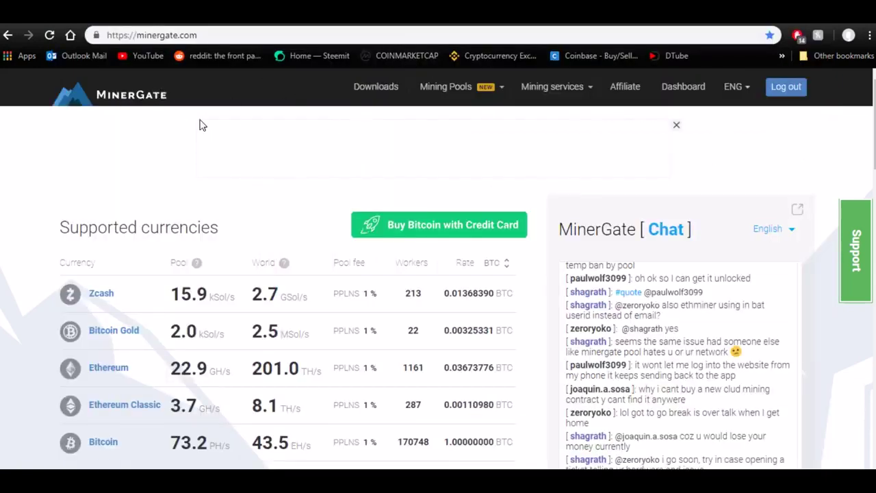
click(680, 88)
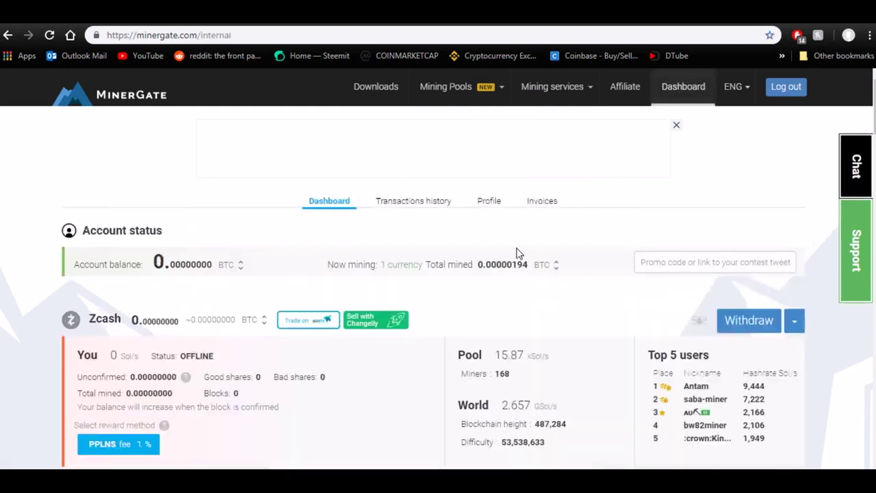
drag(529, 267, 498, 269)
scroll(541, 239, down, 1)
click(510, 228)
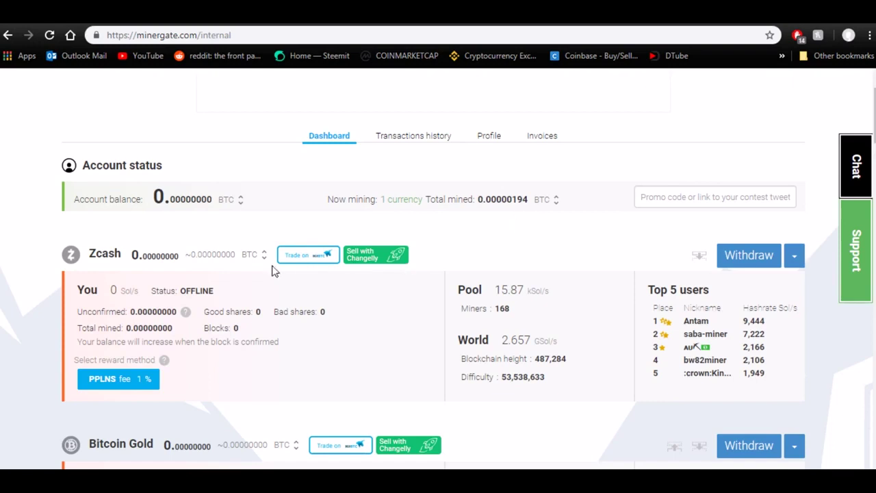
- Find the Monero section on the dashboard and check its own hashrate and number of active workers
scroll(298, 141, down, 1)
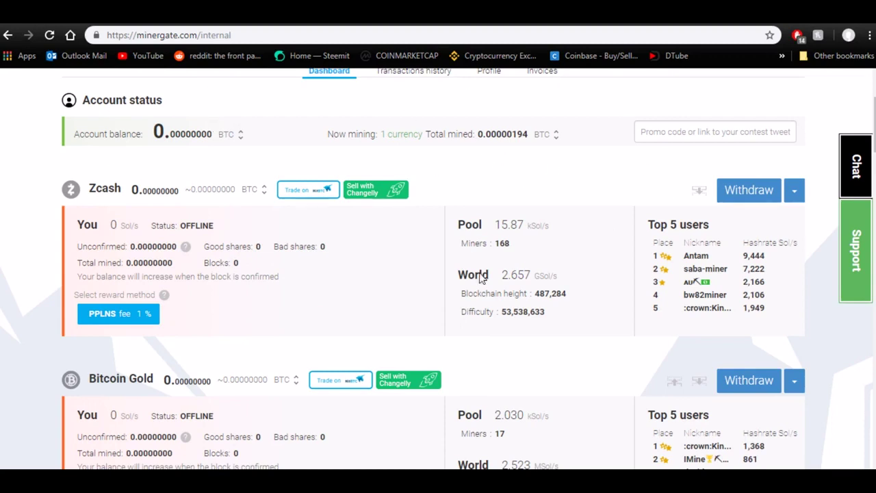
scroll(391, 240, down, 2)
scroll(103, 164, down, 6)
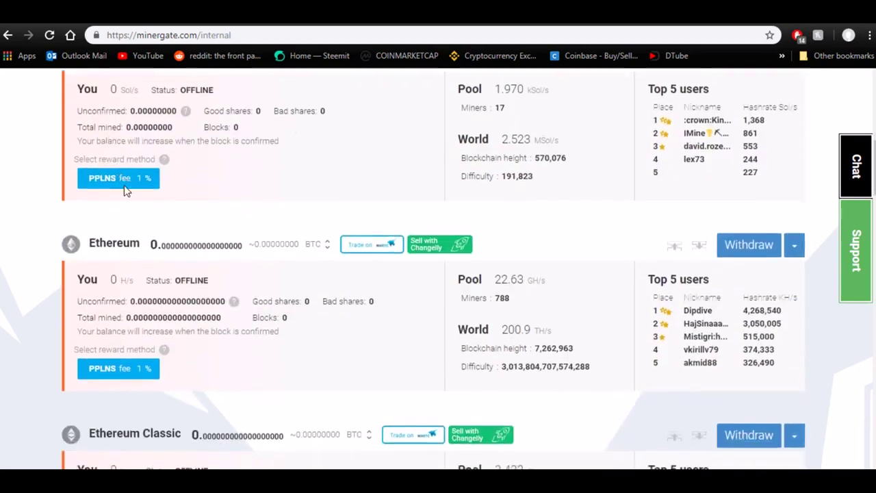
scroll(124, 195, down, 6)
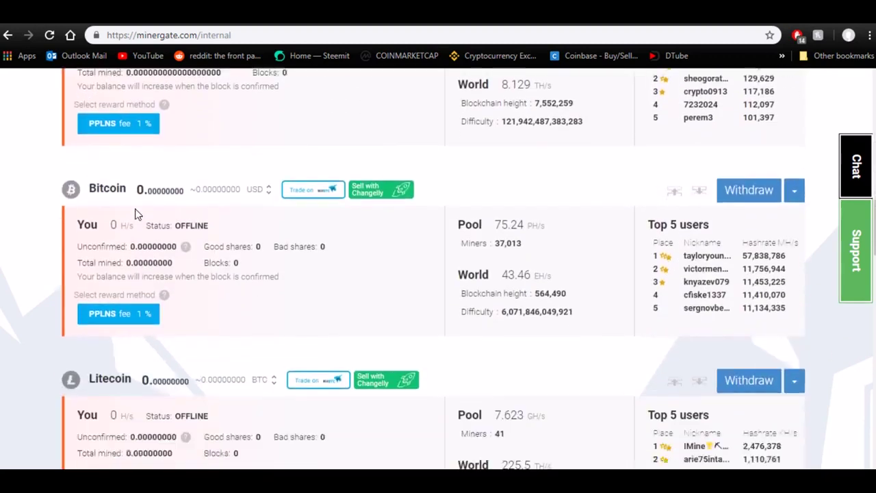
scroll(139, 217, down, 6)
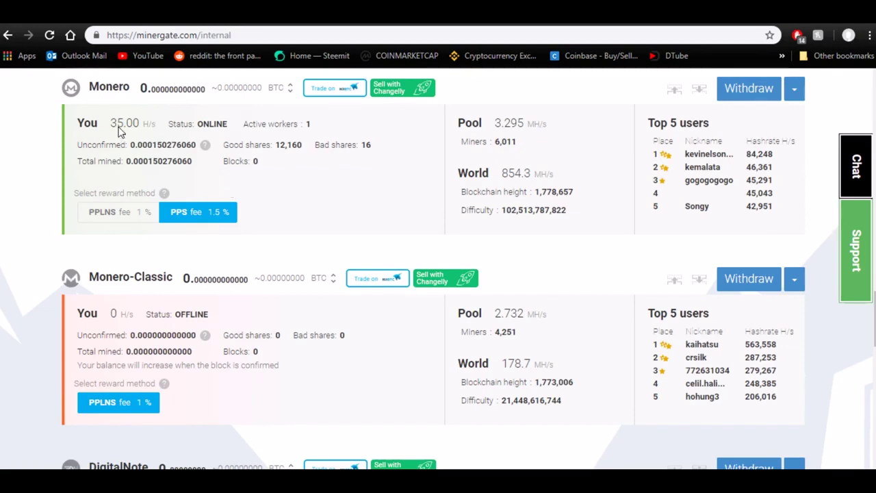
drag(112, 126, 139, 125)
double_click(308, 124)
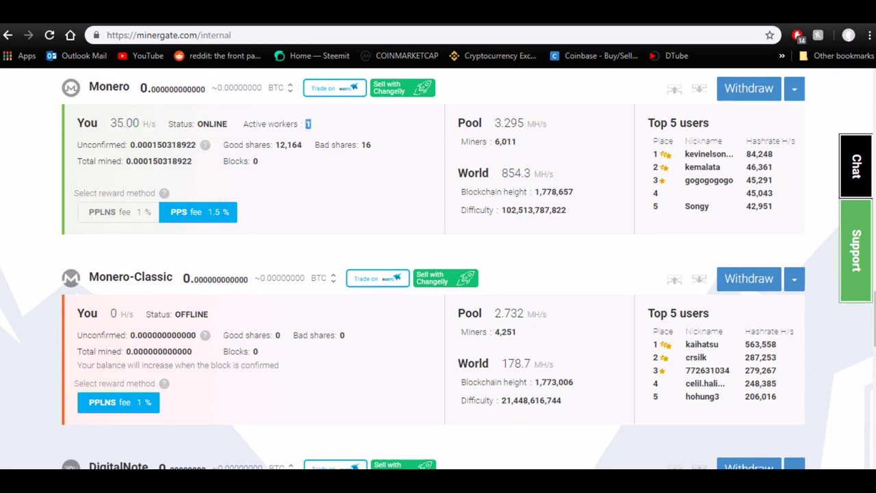
- Check the miner window's mining state against the active worker count of Monero on the website dashboard
key(alt+Tab)
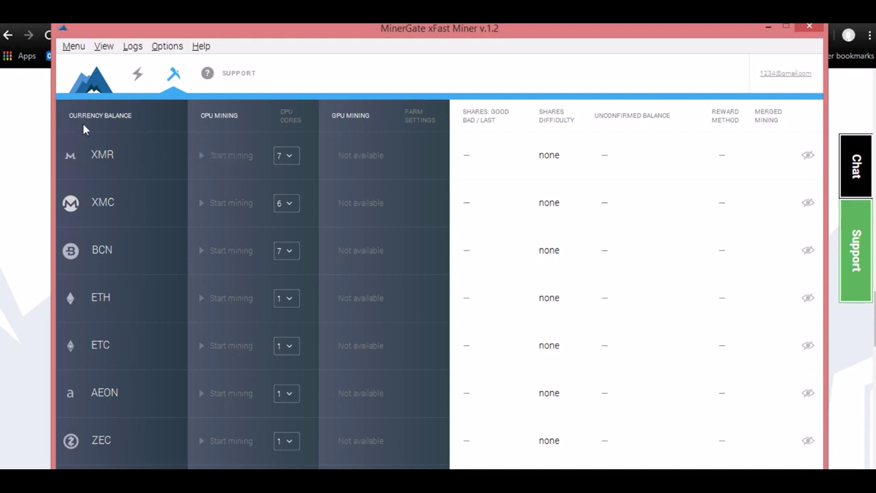
click(29, 127)
double_click(308, 126)
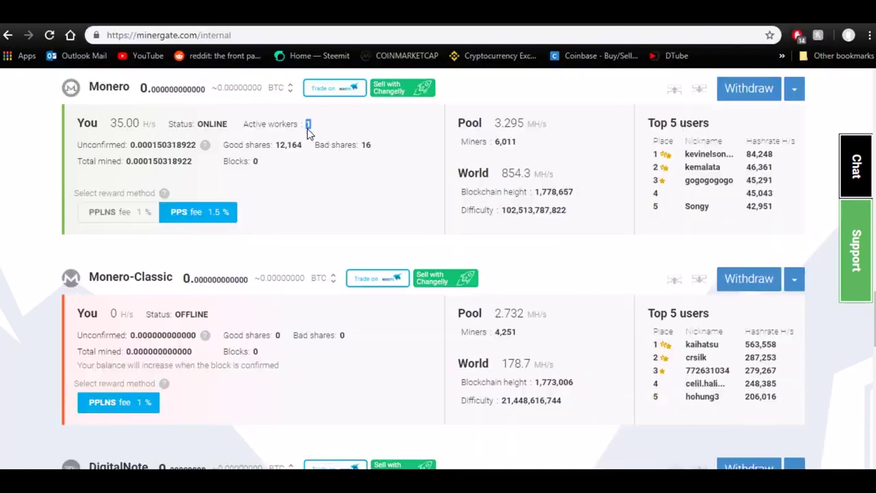
- Examine the unconfirmed amount, total mined and available balance in the dashboard's Monero section
scroll(274, 191, up, 1)
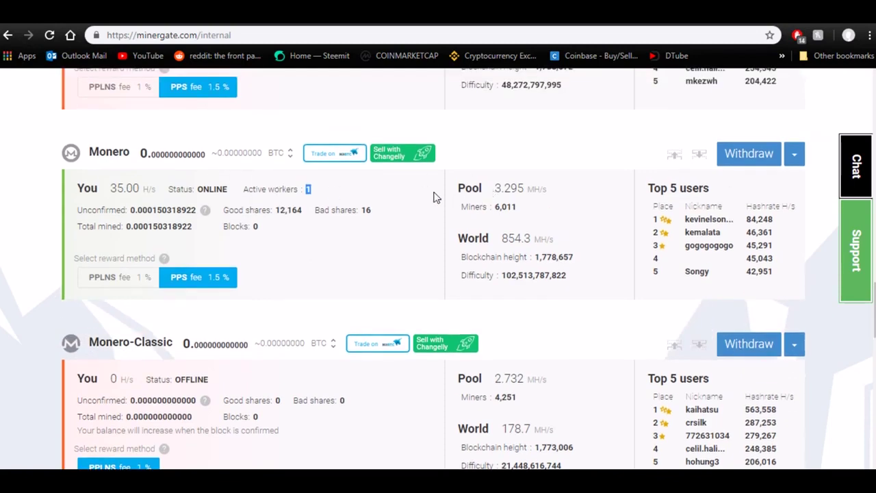
scroll(442, 157, down, 9)
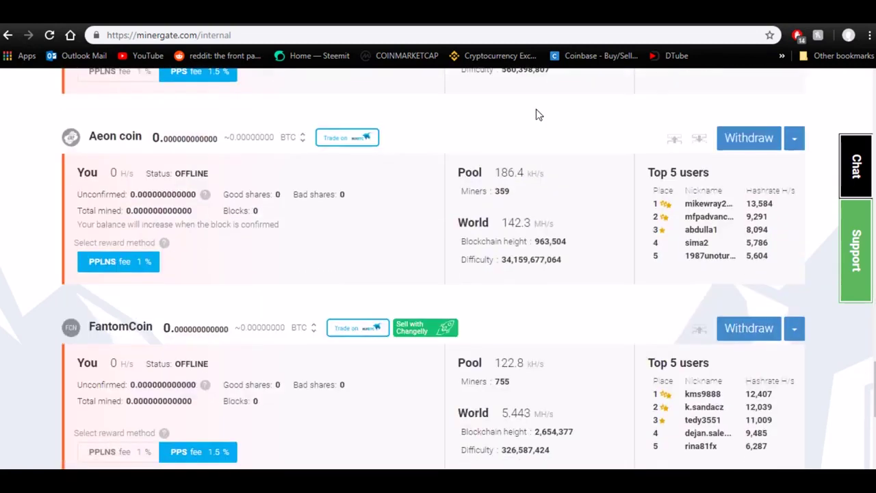
scroll(479, 130, down, 3)
scroll(417, 149, up, 12)
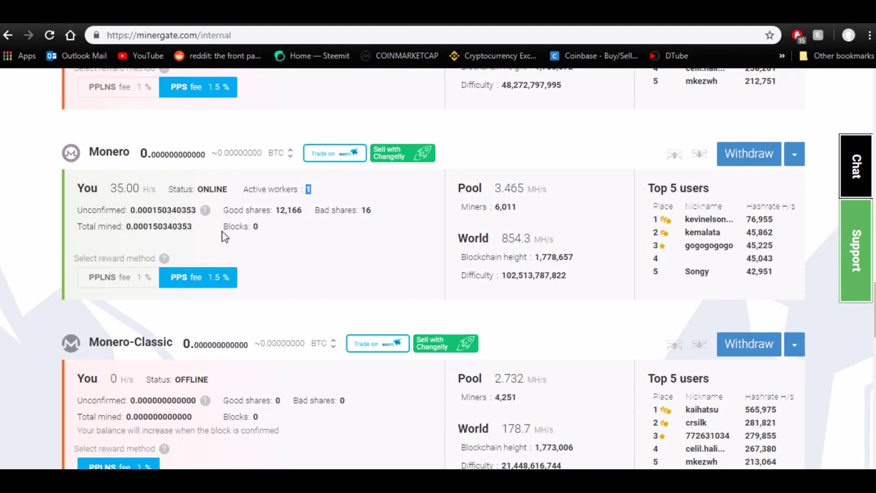
drag(181, 211, 167, 213)
click(201, 228)
scroll(208, 198, down, 2)
scroll(206, 205, up, 3)
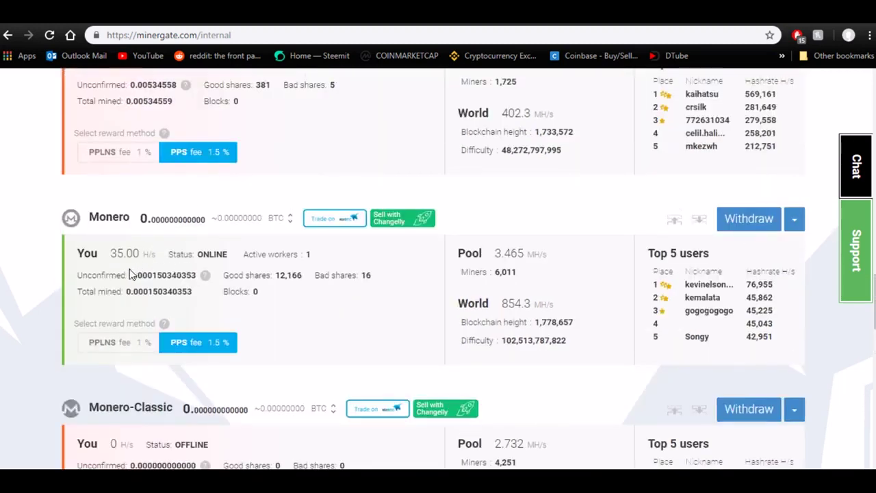
drag(132, 275, 180, 293)
click(176, 287)
mouse_move(202, 282)
drag(165, 219, 206, 219)
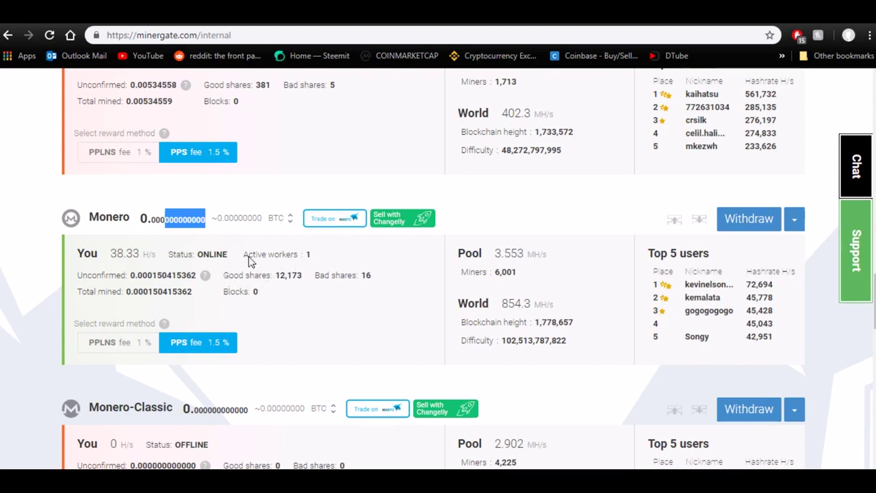
- Check Monero's online status, blocks found, and good and bad shares
drag(229, 257, 202, 257)
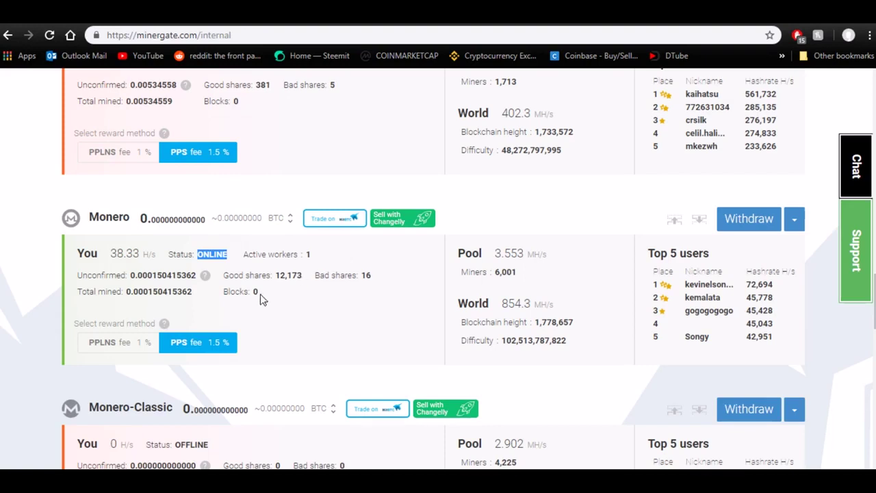
drag(262, 300, 253, 293)
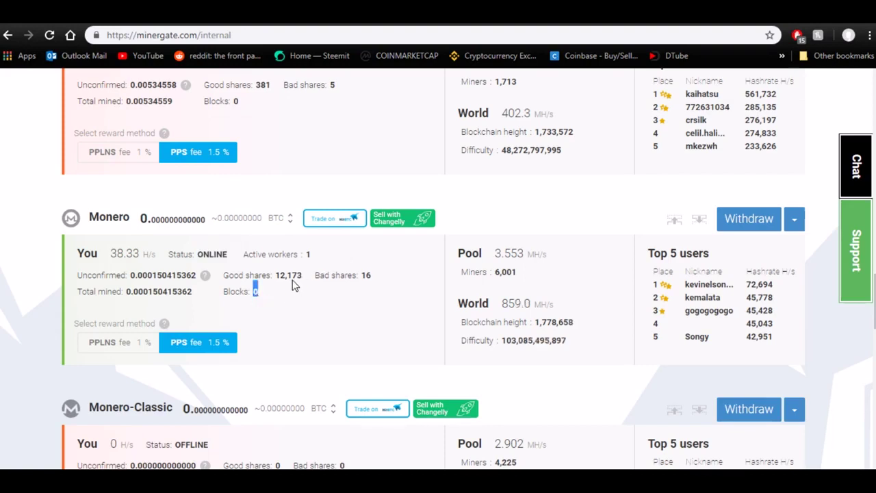
click(295, 287)
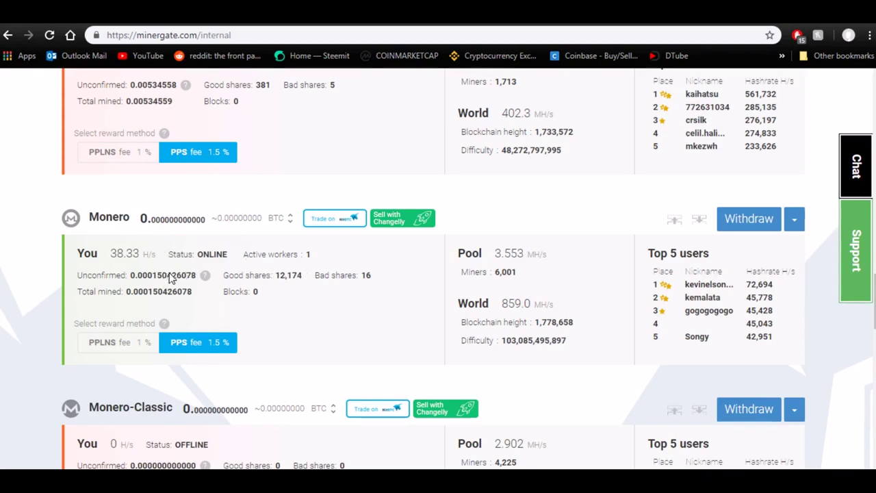
drag(361, 275, 380, 283)
click(380, 283)
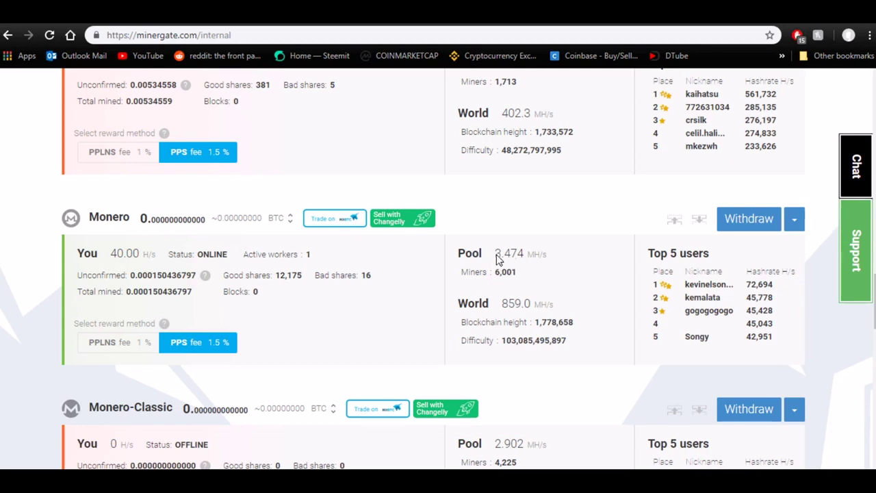
- Examine the Monero pool's hashrate, its unit and the number of miners
drag(498, 256, 532, 254)
click(497, 282)
drag(497, 282, 516, 274)
click(512, 275)
drag(498, 256, 524, 254)
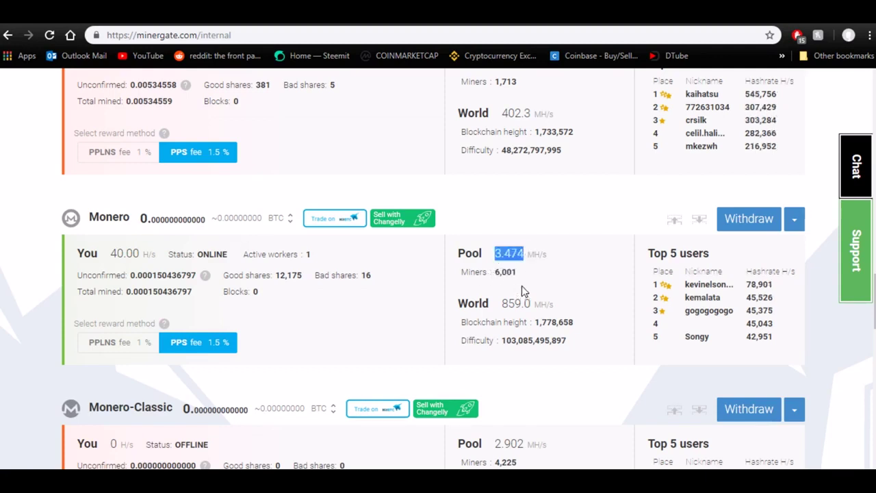
drag(547, 254, 540, 254)
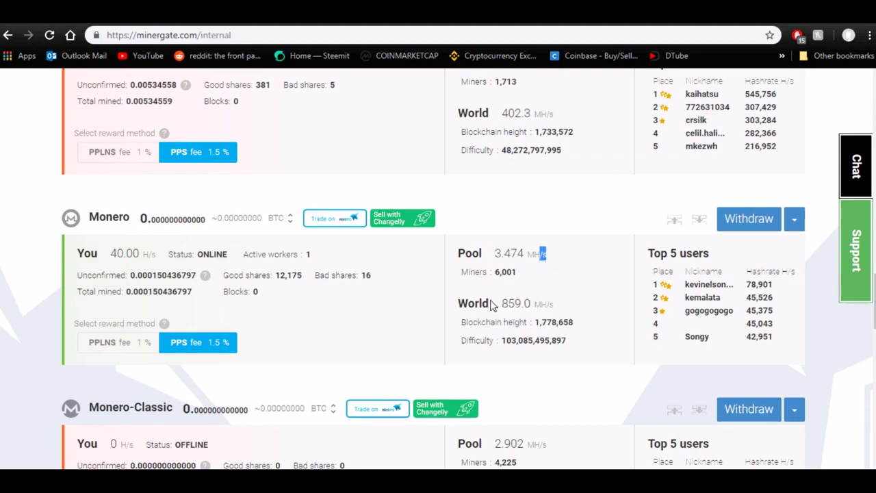
- Examine Monero's world hashrate and network difficulty
drag(459, 305, 539, 319)
click(573, 304)
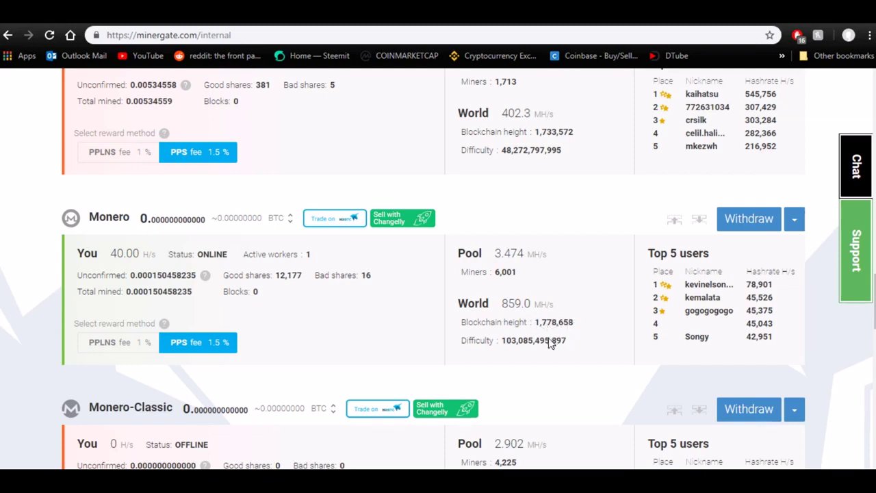
drag(505, 343, 562, 342)
click(568, 342)
- Look over the dashboard sections of the other currencies between Bytecoin and Bitcoin Gold
scroll(537, 351, up, 7)
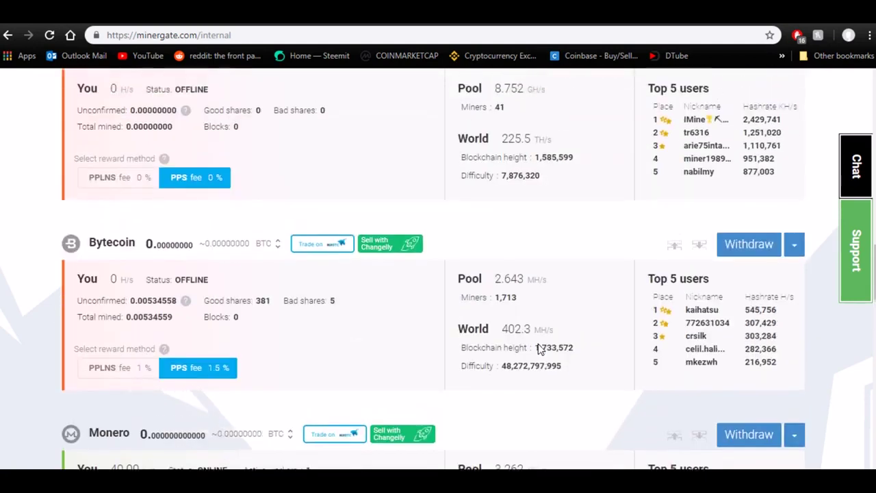
scroll(538, 349, up, 5)
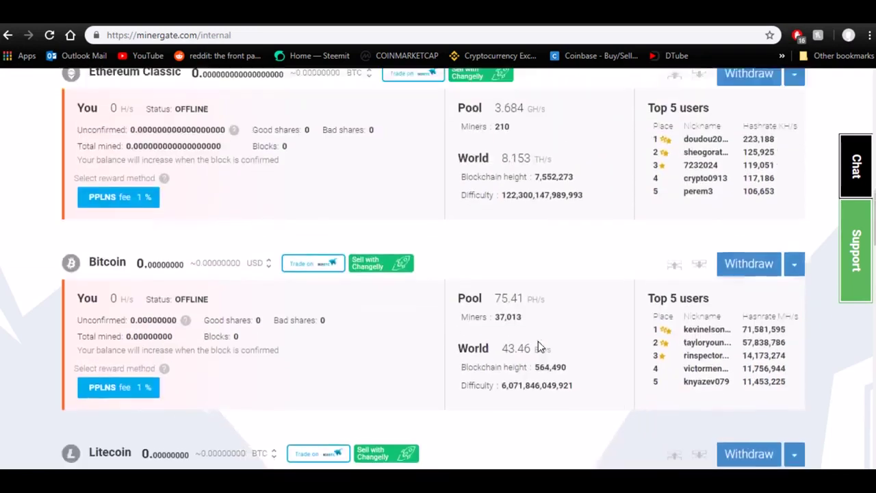
scroll(538, 345, up, 3)
scroll(538, 344, down, 2)
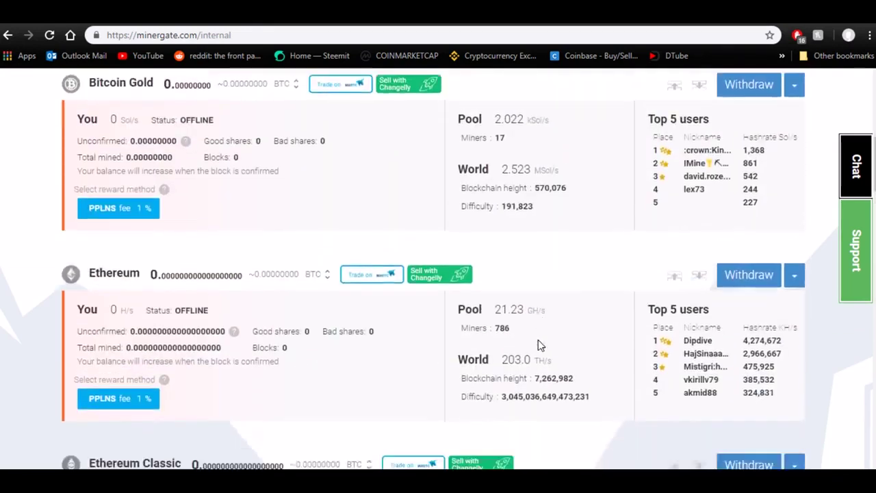
scroll(572, 318, down, 5)
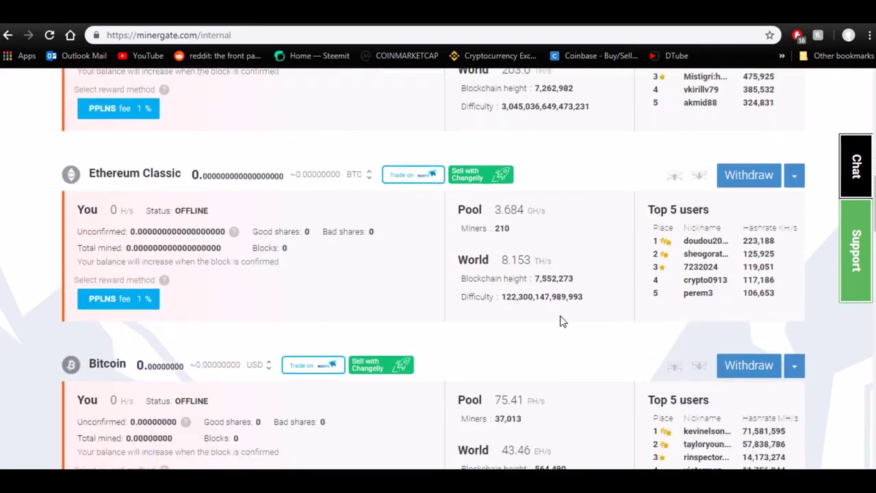
- Compare the other currencies' statistics down to Bytecoin and examine Bytecoin's world network difficulty
scroll(523, 339, down, 4)
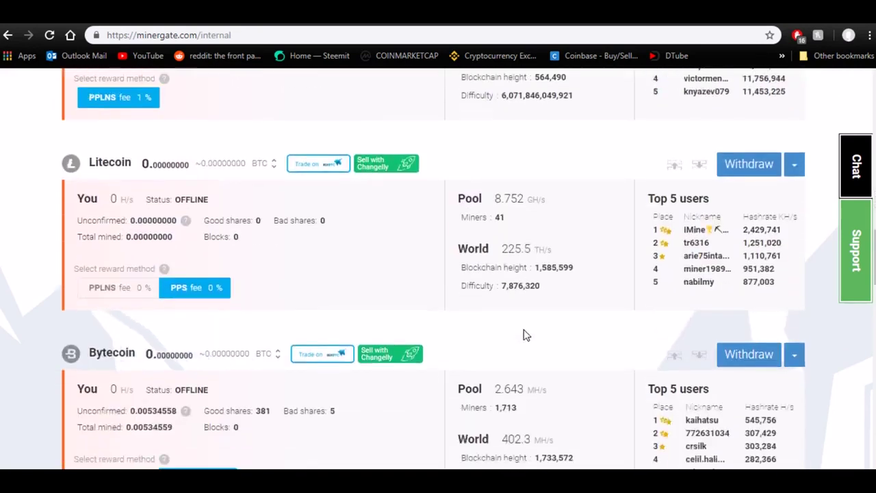
scroll(517, 327, down, 3)
scroll(518, 327, down, 1)
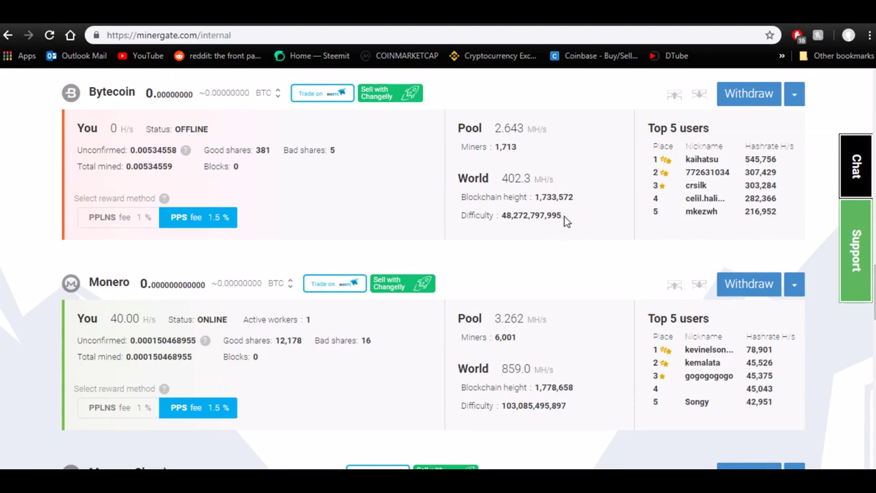
drag(562, 216, 507, 236)
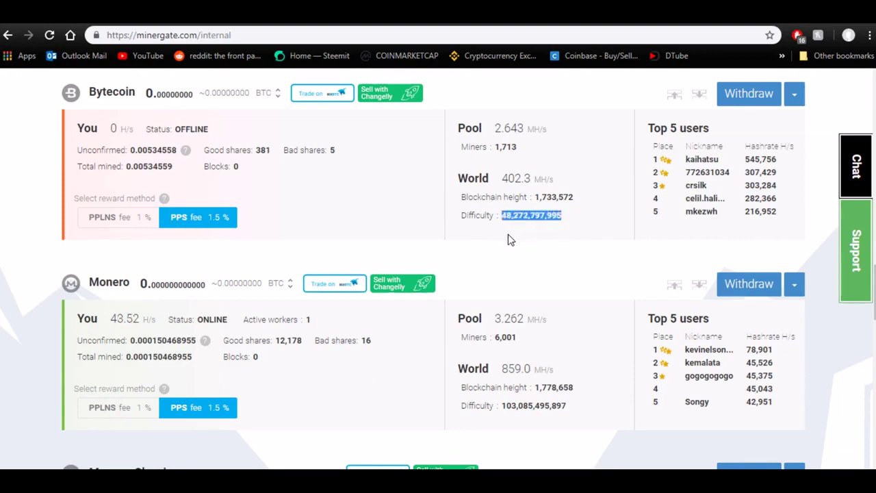
click(568, 262)
- Examine the top five users of Monero-Classic and Monero, including the hashrate of Monero's first-place user
scroll(564, 267, down, 2)
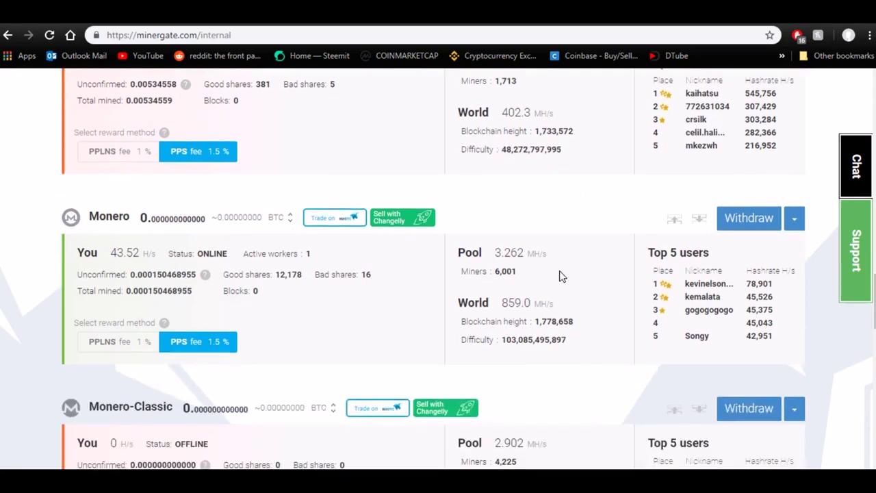
scroll(561, 274, down, 2)
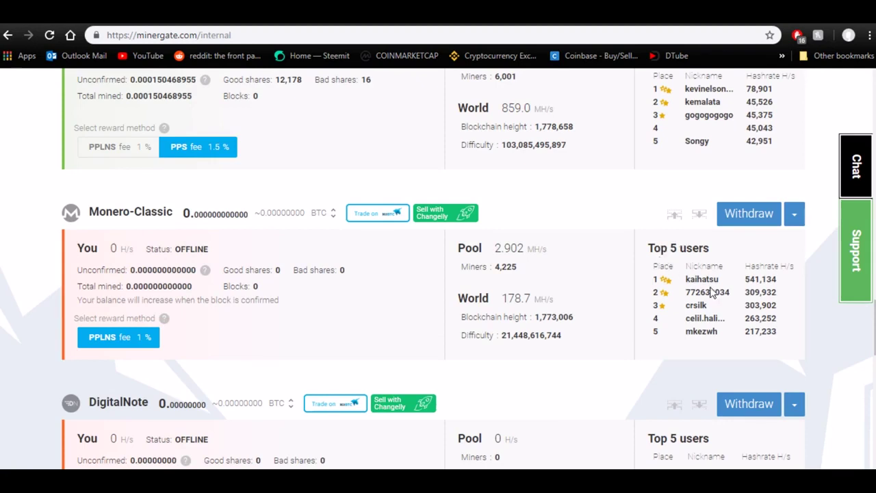
scroll(712, 294, down, 1)
scroll(712, 294, up, 3)
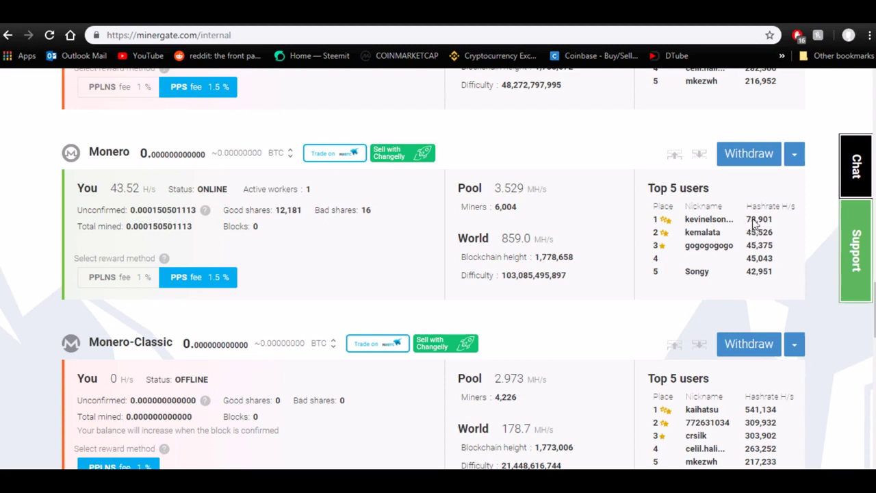
drag(746, 219, 769, 218)
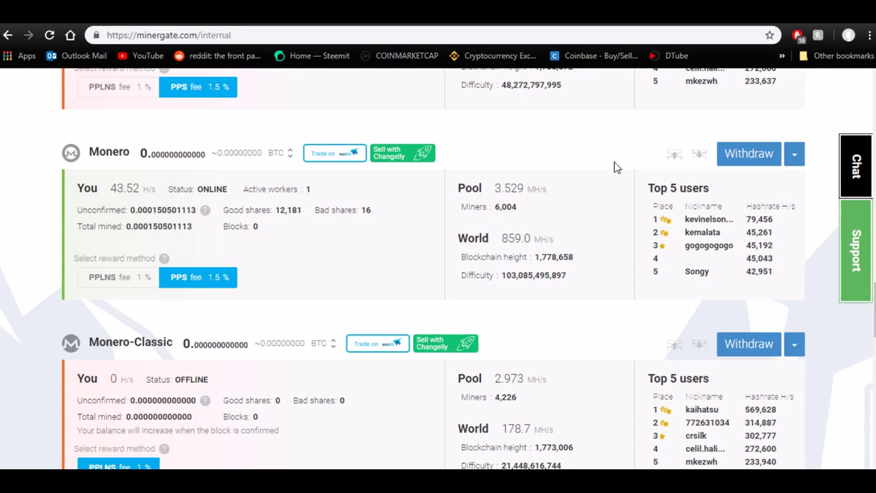
- Check the account status, and look over the currency sections from Zcash down to Monero-Classic
scroll(587, 156, up, 4)
scroll(587, 156, up, 10)
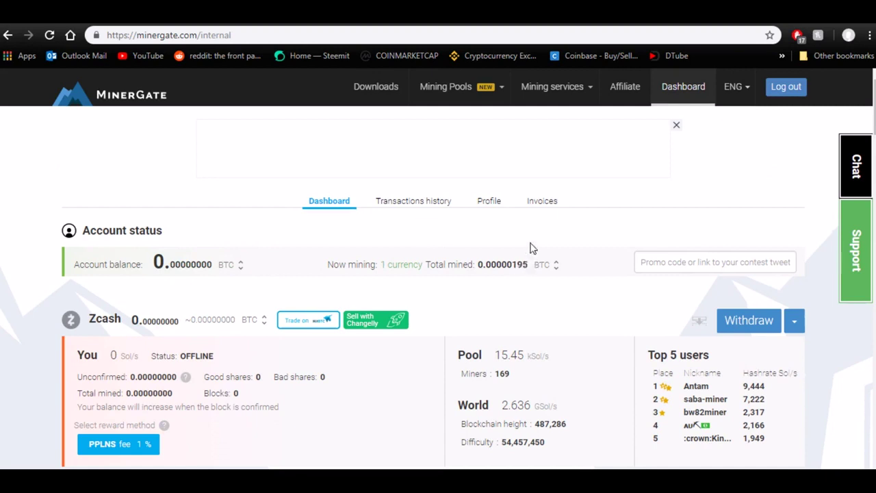
scroll(424, 308, down, 6)
scroll(500, 247, down, 10)
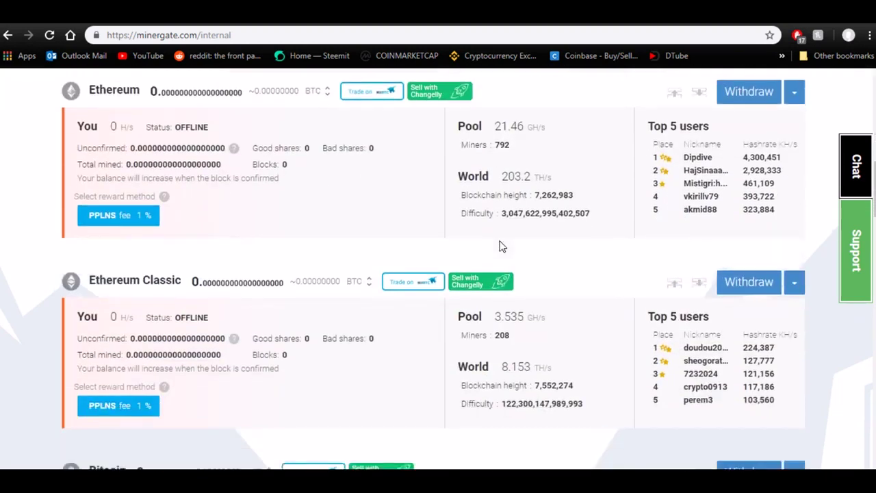
scroll(536, 269, down, 9)
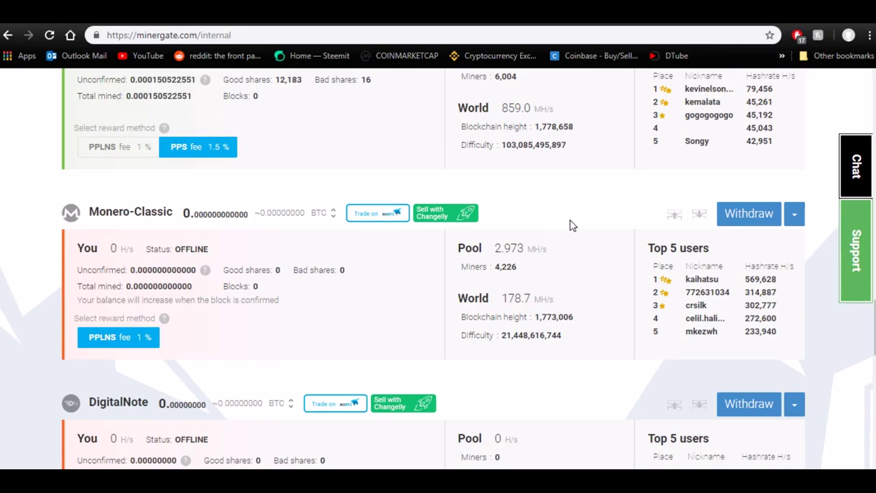
- Look through the dashboard's full list of mineable currencies down to FantomCoin, and return to the account status
scroll(569, 226, up, 10)
scroll(568, 222, up, 10)
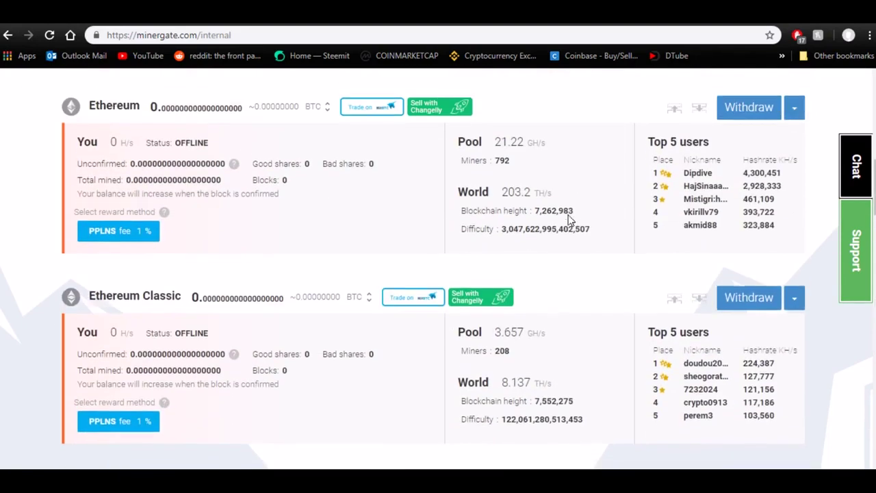
scroll(566, 216, up, 2)
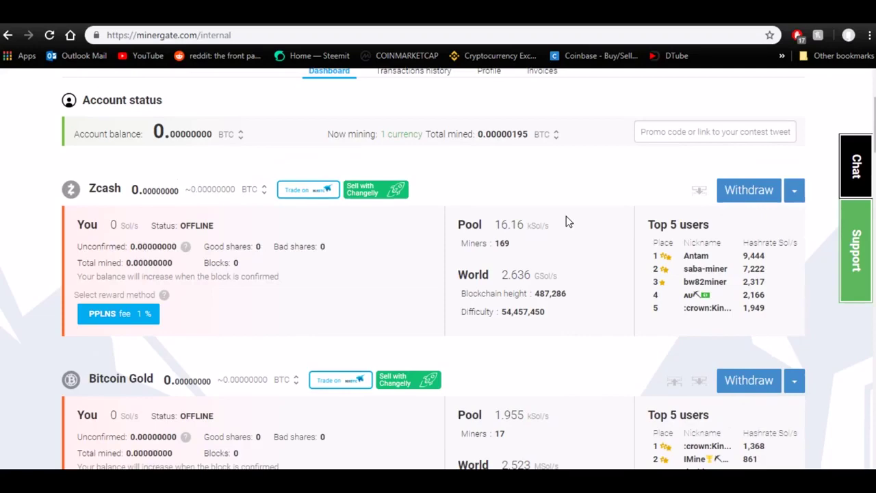
scroll(563, 218, down, 5)
scroll(563, 219, down, 14)
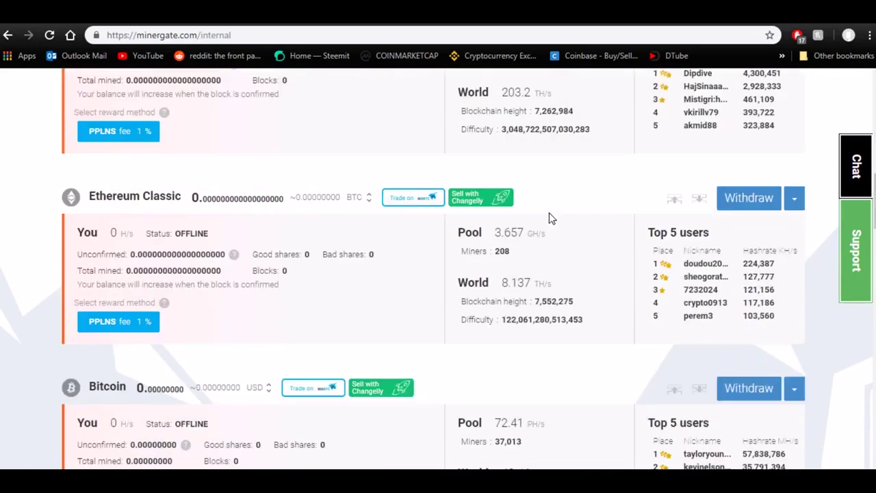
scroll(544, 217, down, 11)
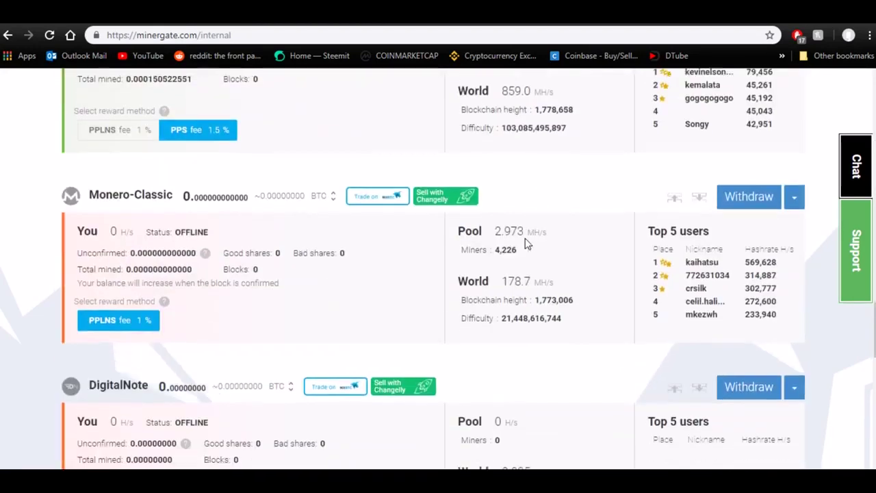
scroll(493, 229, down, 2)
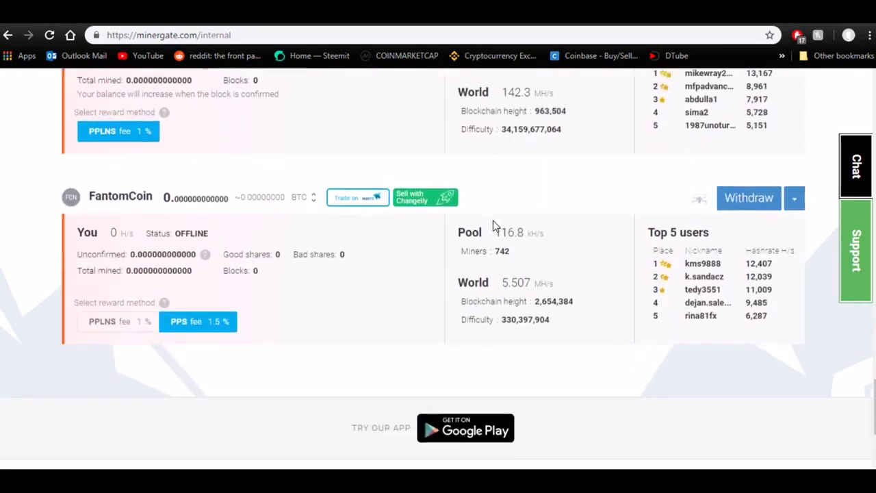
scroll(486, 243, up, 3)
scroll(500, 262, up, 12)
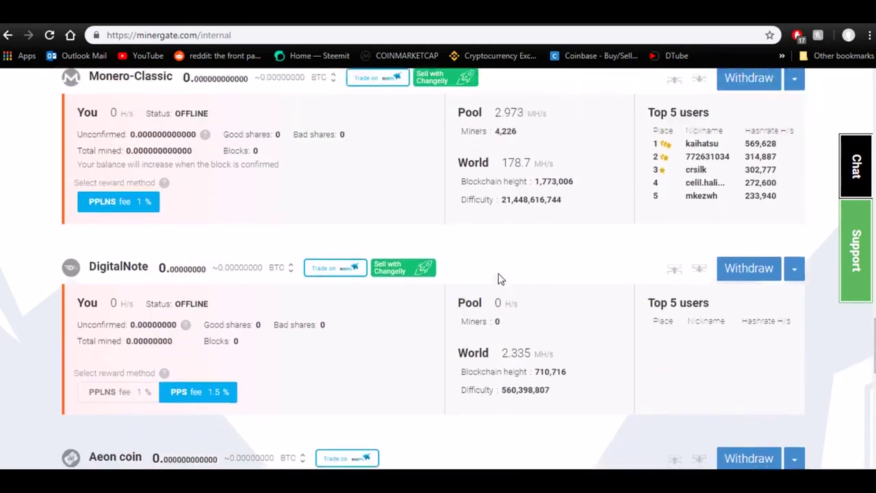
scroll(506, 267, up, 4)
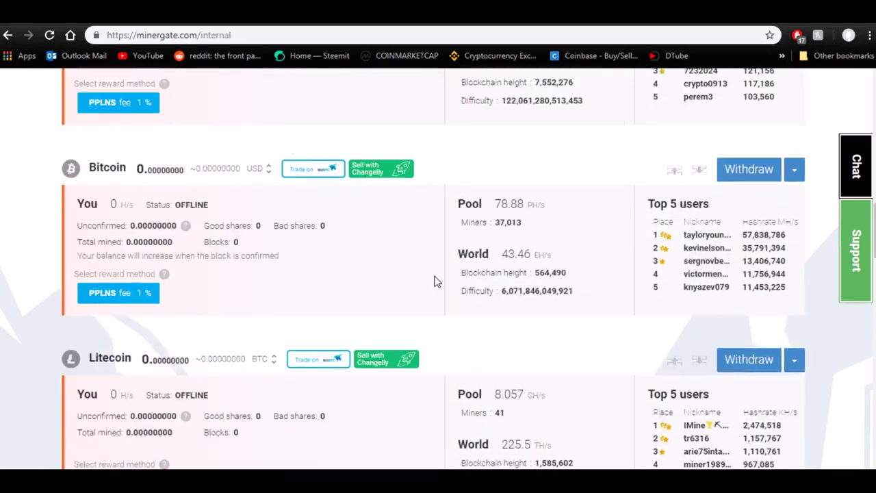
scroll(445, 267, up, 5)
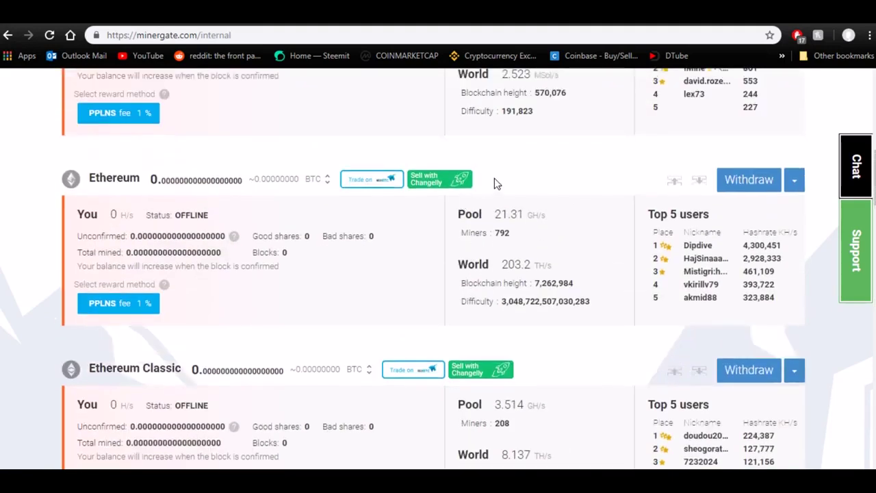
scroll(482, 190, up, 4)
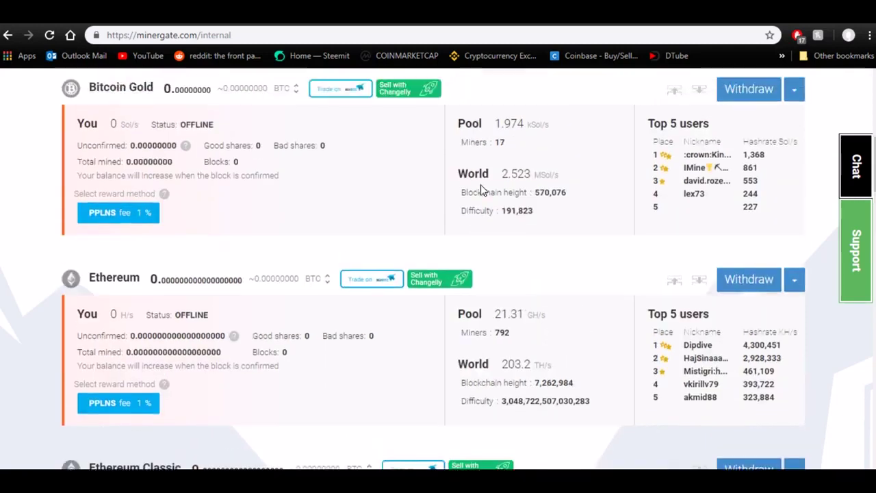
scroll(482, 181, up, 4)
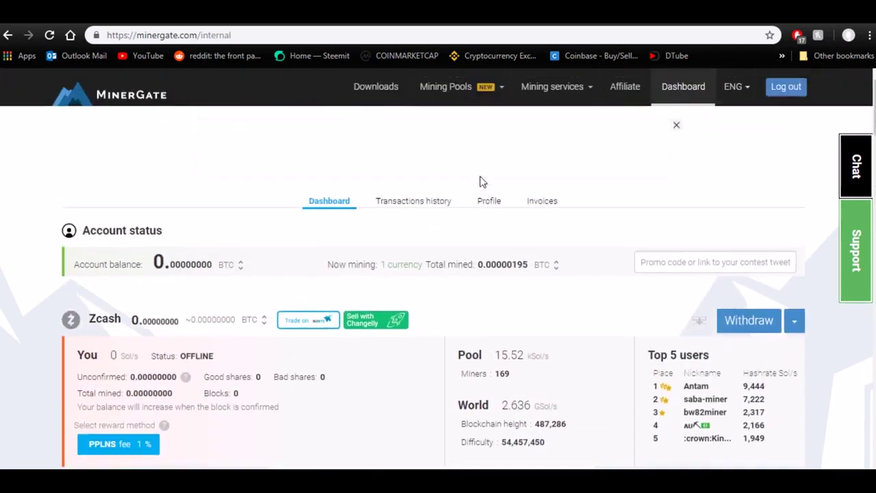